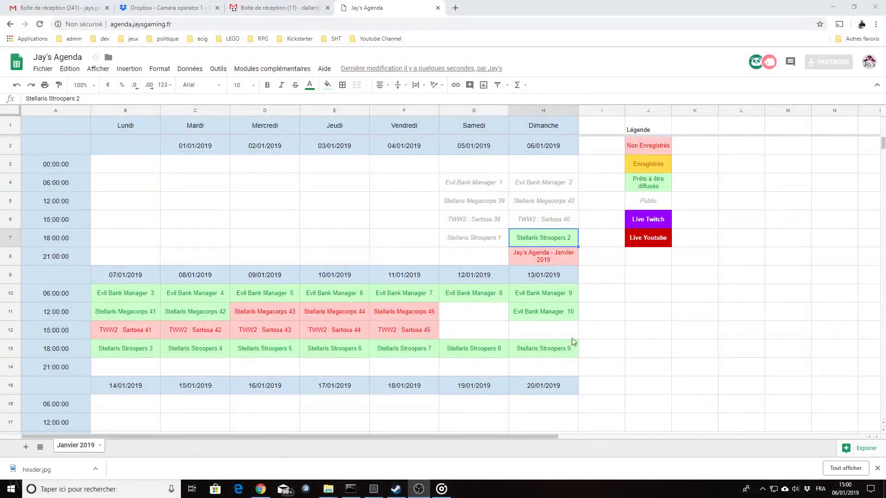
# Step: Review the Evil Bank Manager episodes scheduled from 05/01/2019 to 13/01/2019 and look over the following week's slots
pyautogui.click(400, 308)
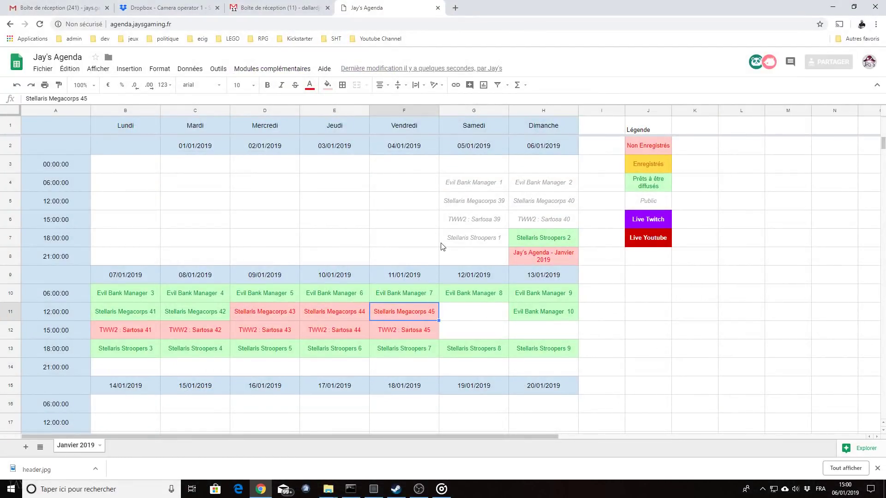
pyautogui.click(469, 188)
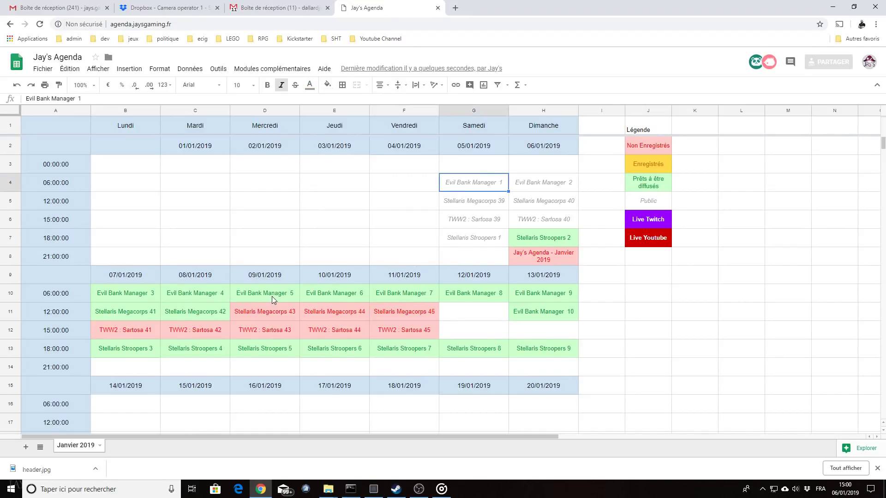
pyautogui.click(333, 296)
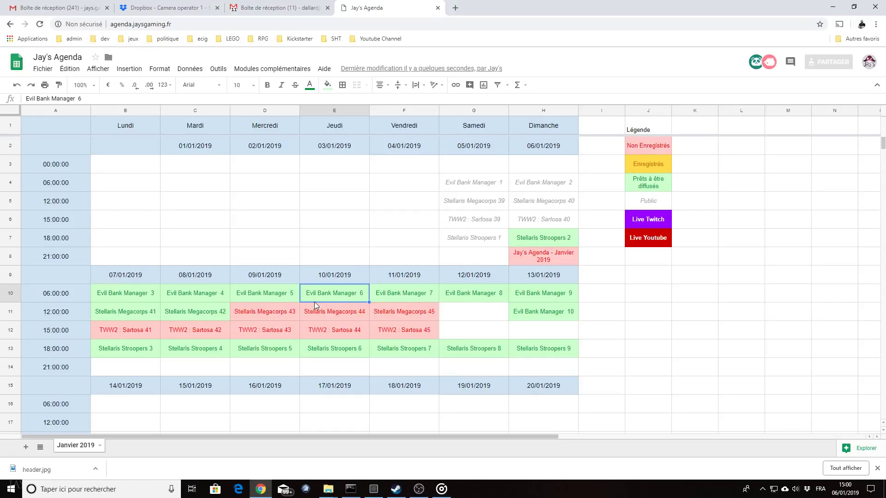
pyautogui.click(543, 318)
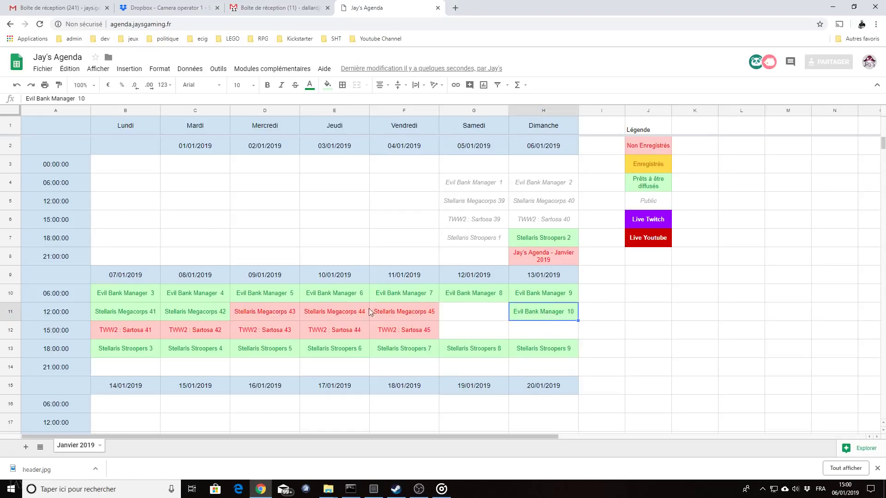
pyautogui.scroll(-1, 401, 303)
pyautogui.scroll(-1, 408, 302)
pyautogui.scroll(1, 346, 276)
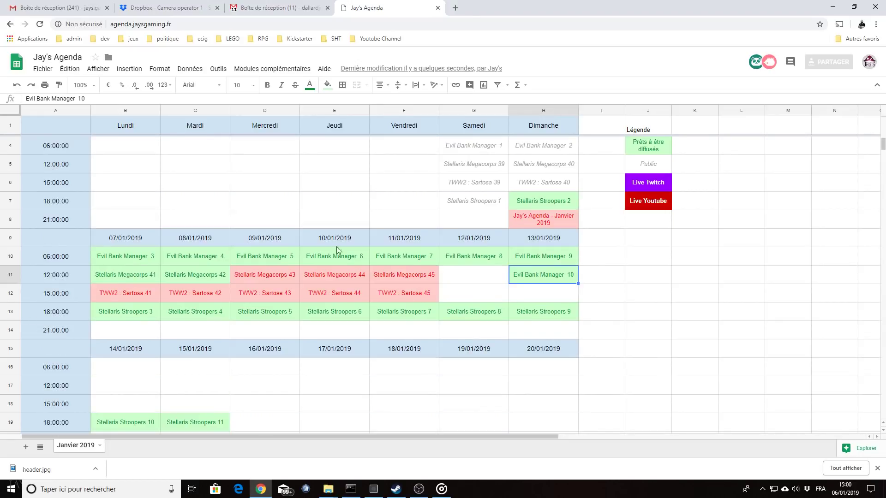
pyautogui.scroll(1, 378, 313)
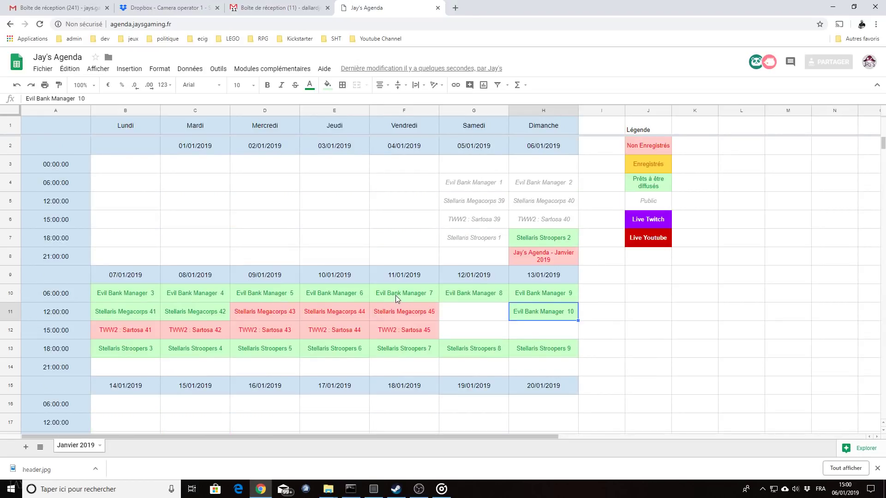
pyautogui.scroll(-1, 457, 310)
pyautogui.scroll(-2, 438, 324)
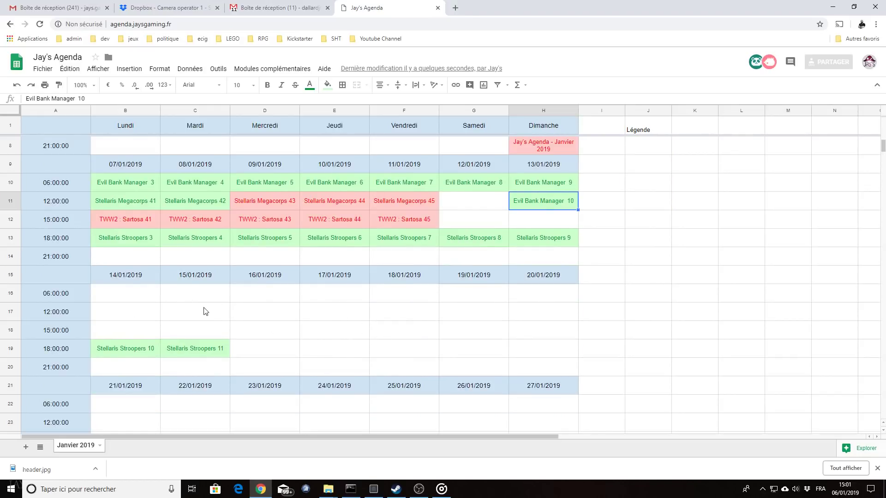
pyautogui.scroll(3, 360, 312)
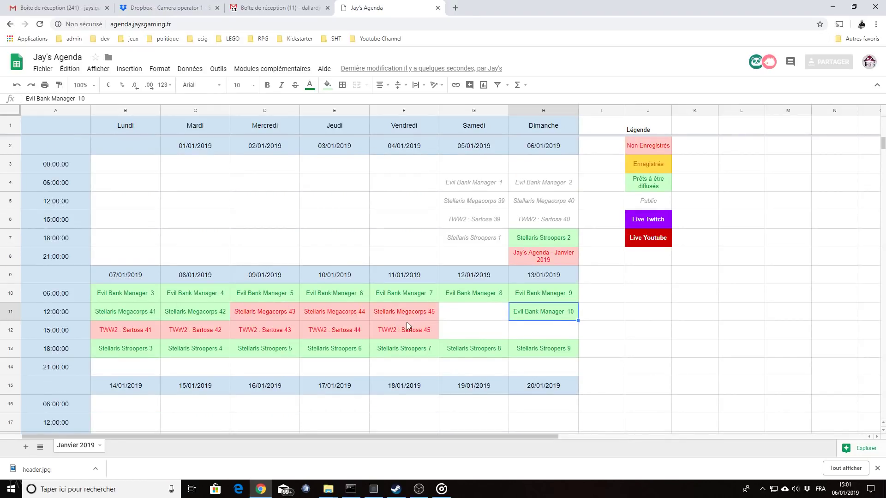
# Step: Examine the Stellaris Megacorps episodes 42 to 45 in the 12:00 row and select episodes 43 to 45
pyautogui.click(177, 317)
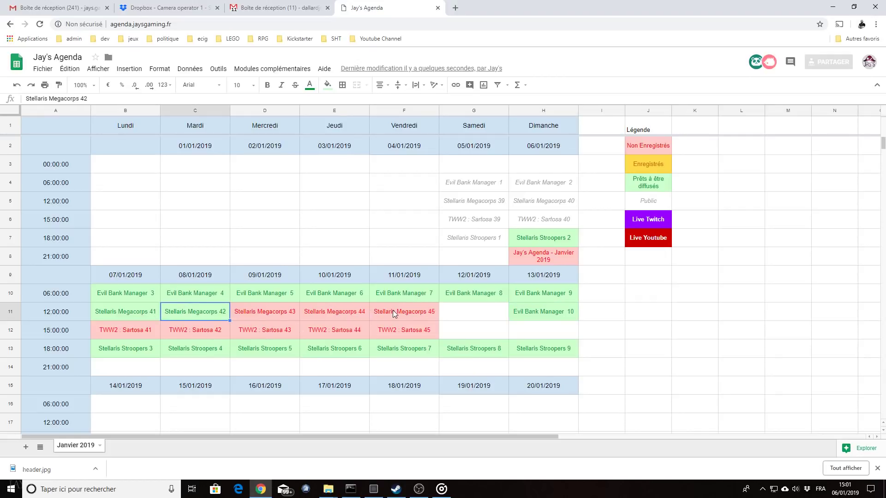
pyautogui.click(393, 313)
pyautogui.click(292, 311)
pyautogui.click(344, 313)
pyautogui.click(409, 316)
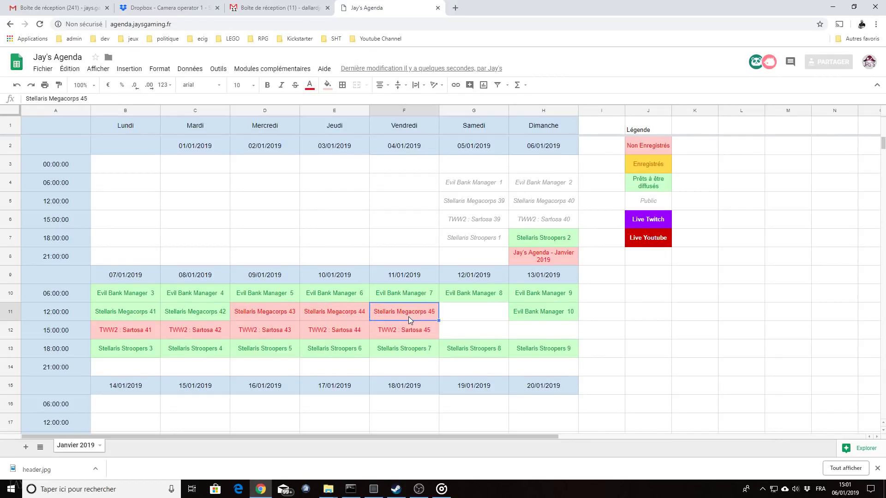
pyautogui.scroll(-2, 286, 318)
pyautogui.scroll(1, 345, 314)
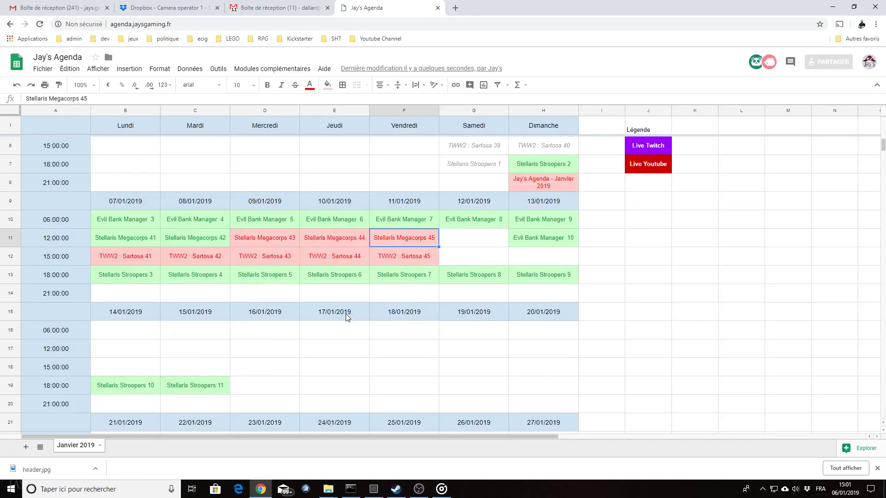
pyautogui.click(220, 241)
pyautogui.click(276, 237)
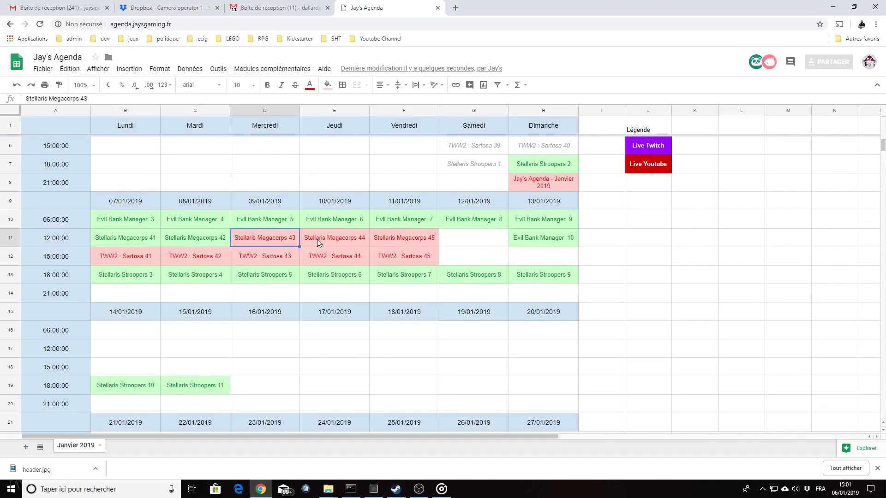
pyautogui.click(314, 239)
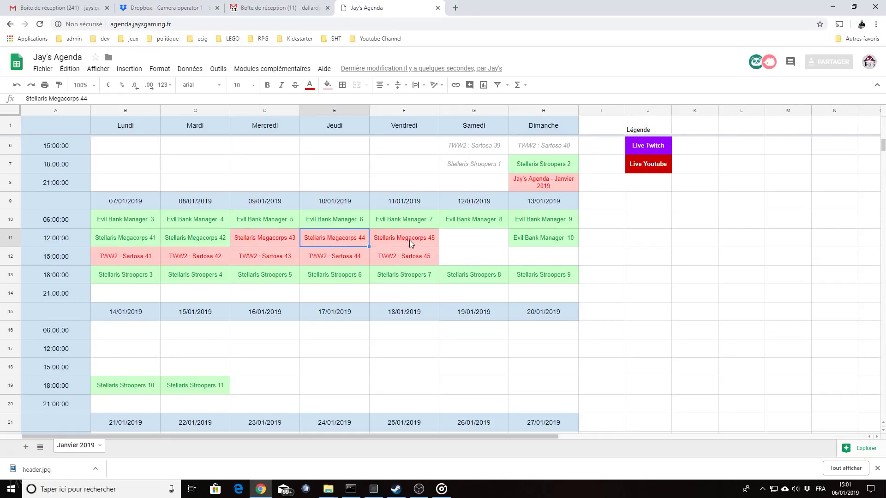
pyautogui.click(390, 238)
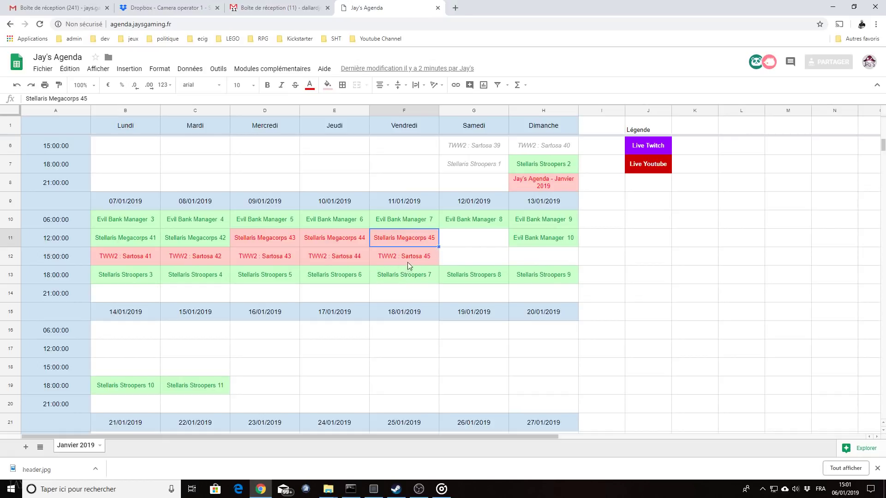
pyautogui.moveTo(262, 232); pyautogui.dragTo(413, 235)
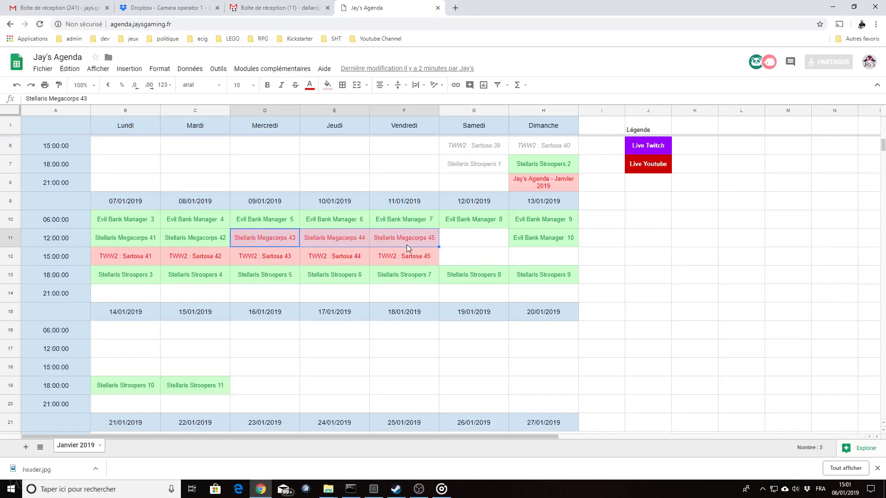
# Step: Check the Stellaris Stroopers 2 and 4 entries at 18:00 and close the browser's downloads bar
pyautogui.click(529, 167)
pyautogui.scroll(1, 370, 263)
pyautogui.scroll(1, 362, 275)
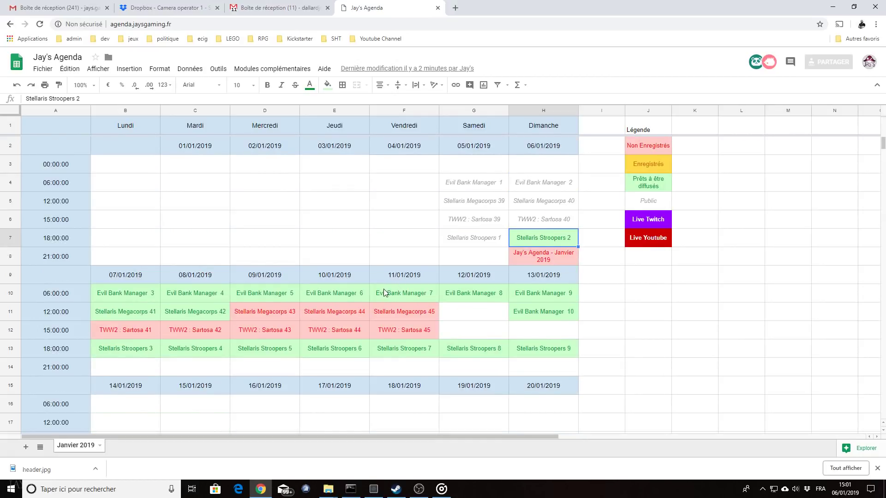
pyautogui.click(197, 352)
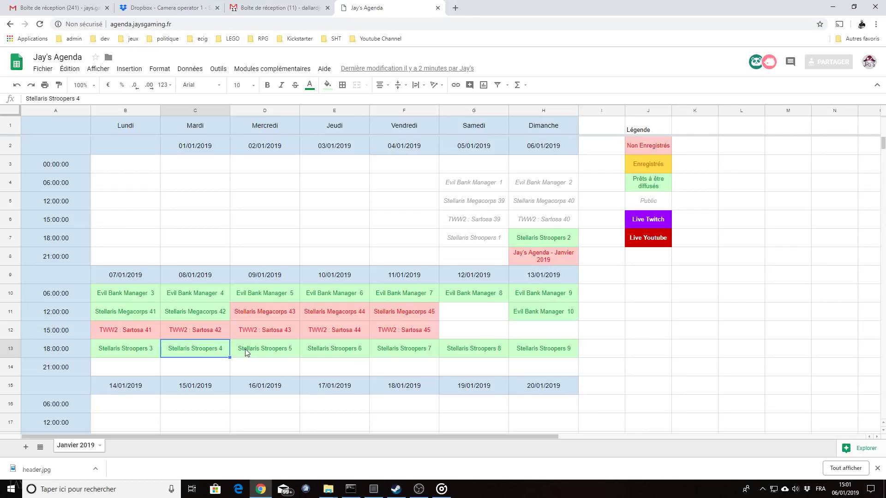
pyautogui.click(878, 468)
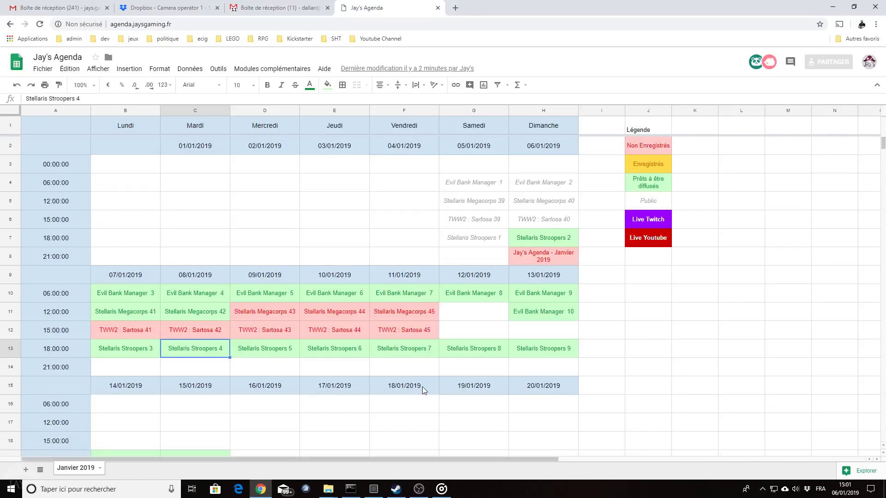
# Step: Look at the Stellaris Stroopers 1 and 6 entries in the 18:00 slots of 05/01/2019 and 10/01/2019
pyautogui.click(478, 245)
pyautogui.click(322, 349)
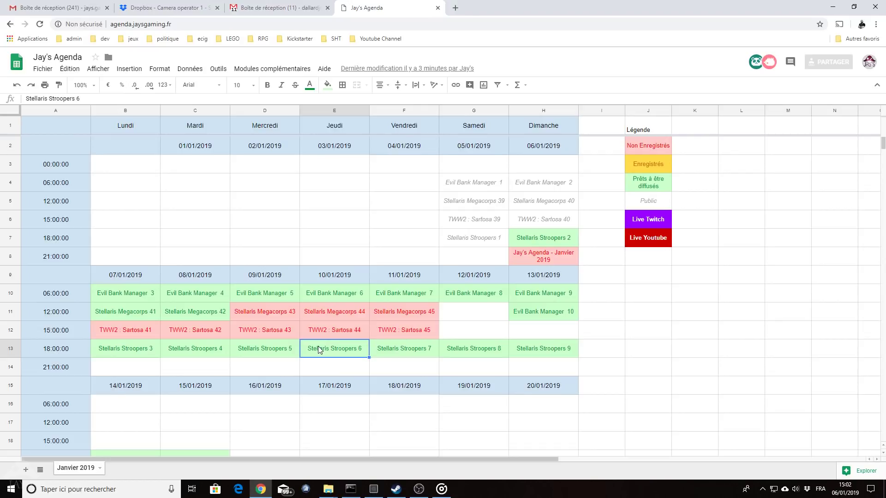
pyautogui.click(469, 240)
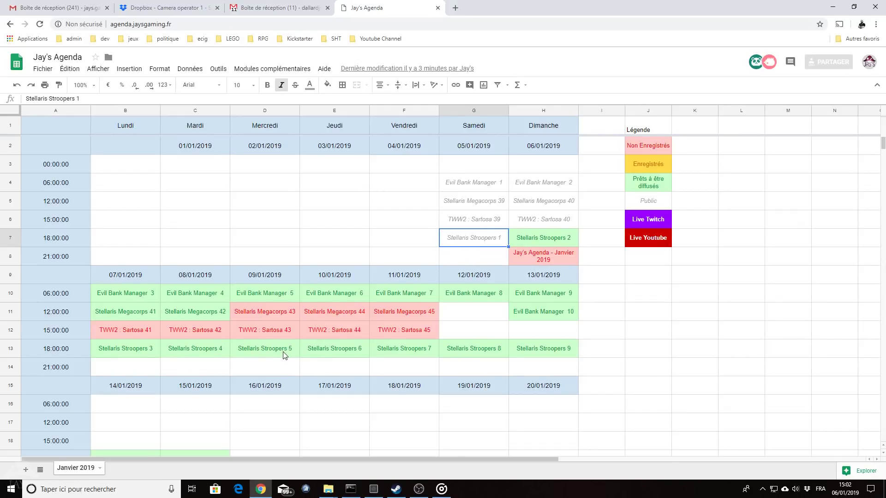
pyautogui.scroll(-1, 434, 288)
pyautogui.scroll(1, 436, 281)
# Step: Compare the weekend Stellaris Megacorps episodes 39 and 40 with episodes 44 and 45 planned for Thursday and Friday
pyautogui.click(484, 203)
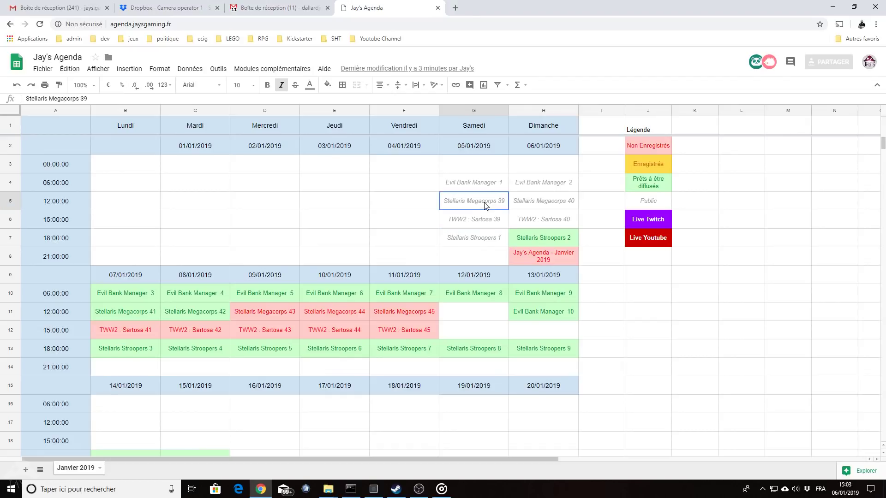
pyautogui.click(530, 204)
pyautogui.click(322, 314)
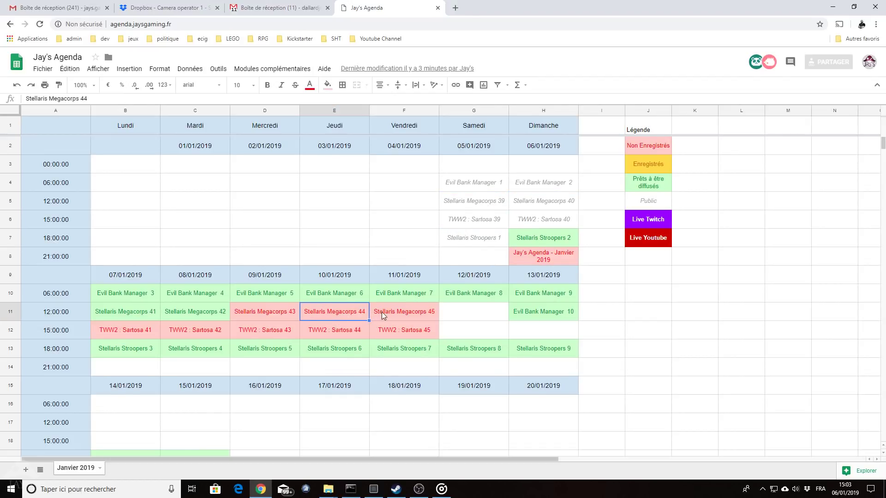
pyautogui.click(382, 312)
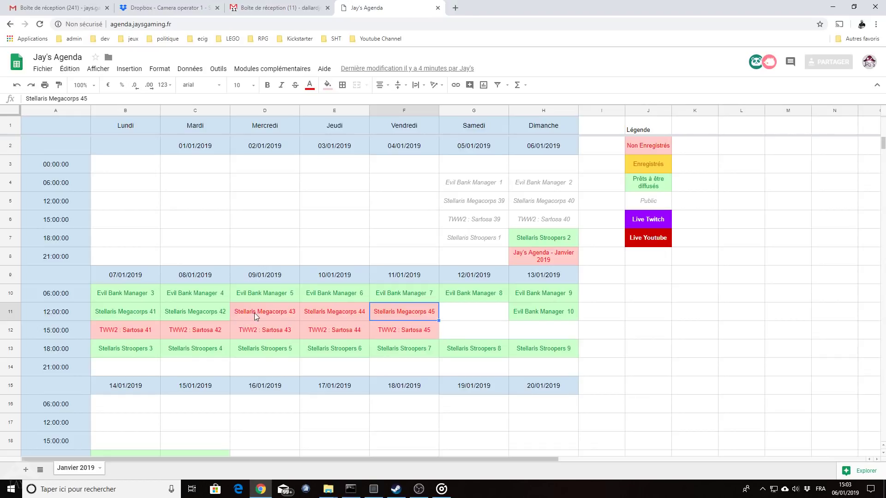
pyautogui.click(323, 313)
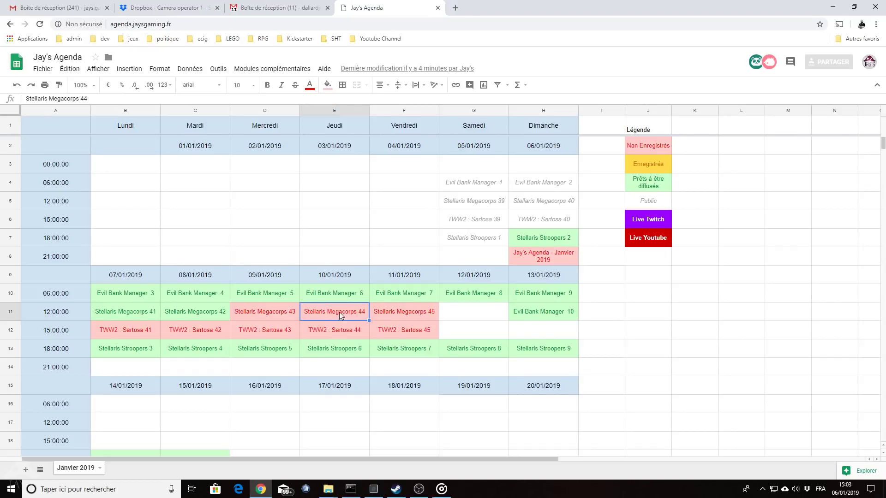
pyautogui.click(480, 207)
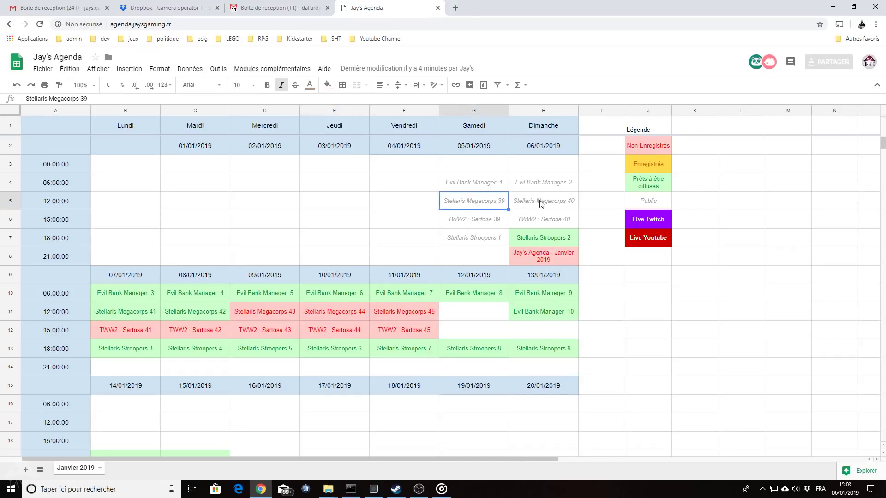
# Step: Review the 18:00 Stellaris Stroopers series across the weeks, from episode 1 on 05/01/2019 to episode 11 on 15/01/2019
pyautogui.click(394, 349)
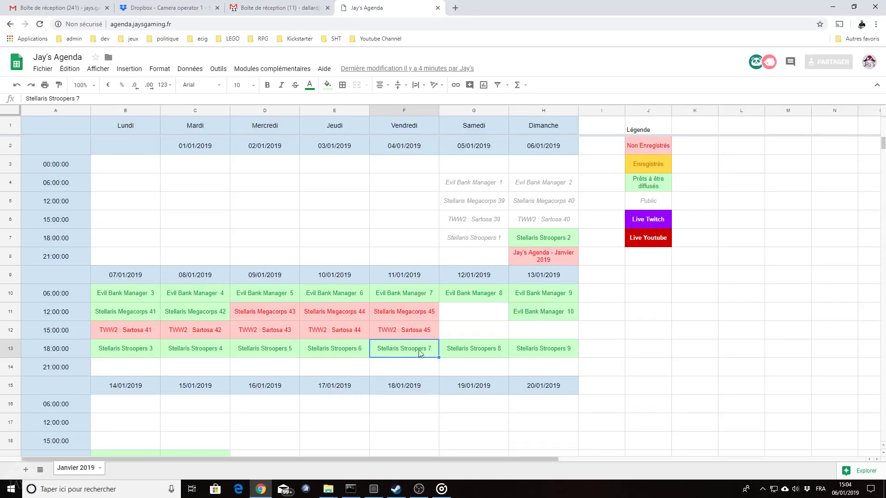
pyautogui.click(534, 355)
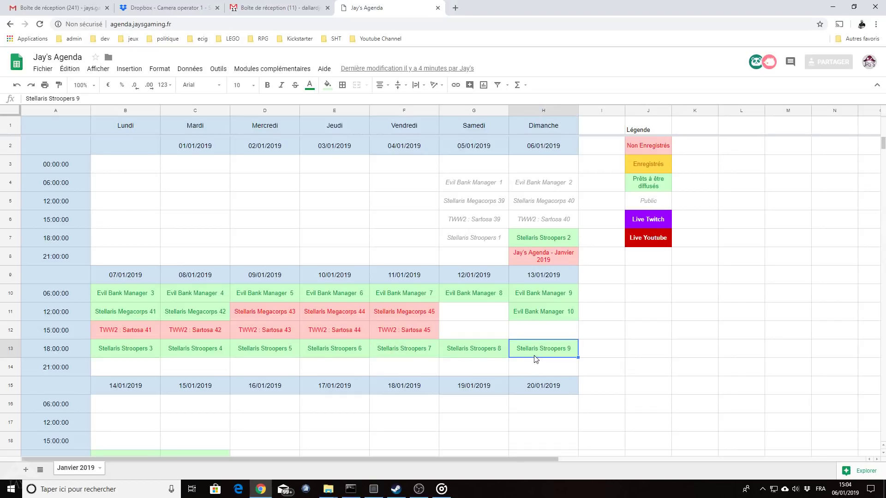
pyautogui.scroll(-2, 428, 321)
pyautogui.click(217, 387)
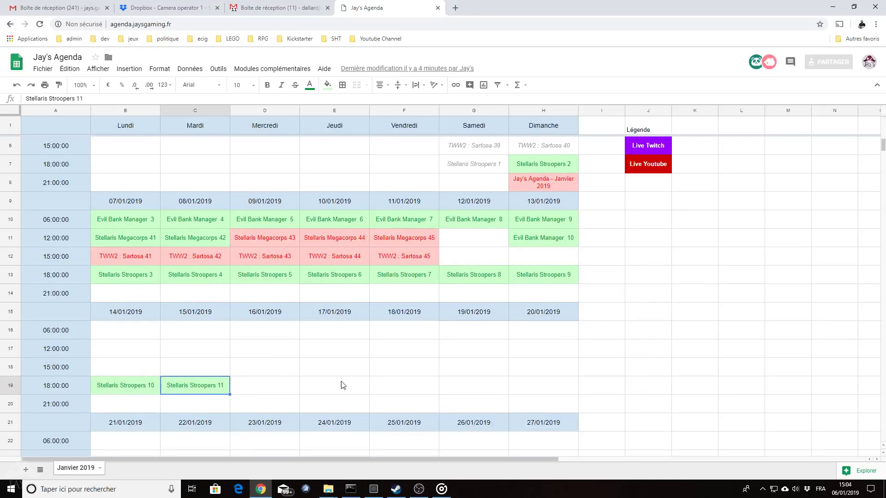
pyautogui.scroll(2, 342, 383)
pyautogui.click(480, 241)
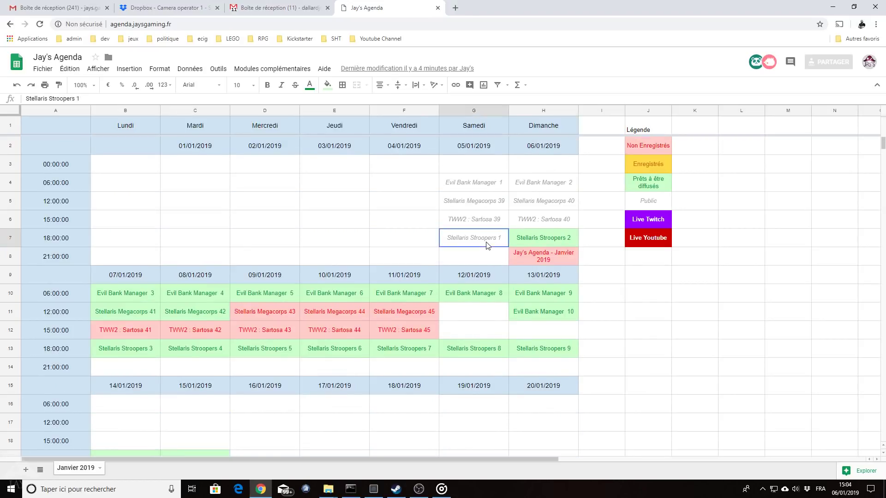
pyautogui.click(517, 245)
pyautogui.click(375, 347)
pyautogui.click(356, 358)
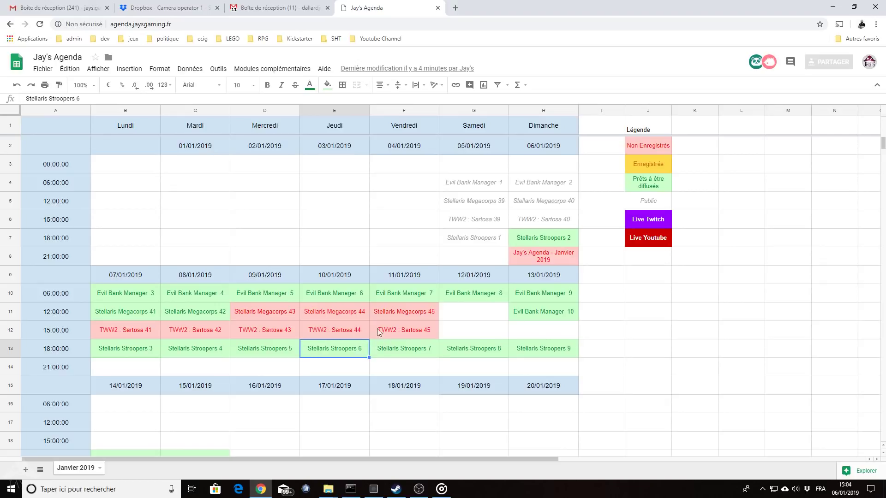
pyautogui.scroll(-1, 374, 347)
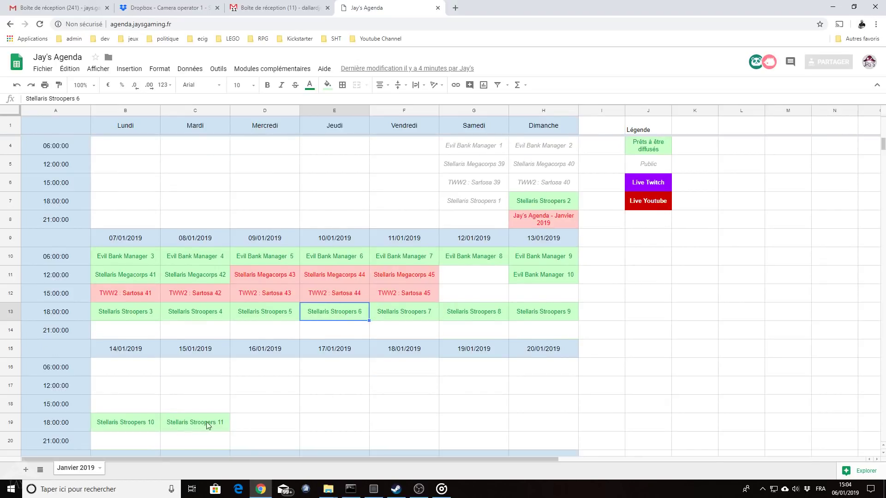
pyautogui.scroll(1, 336, 368)
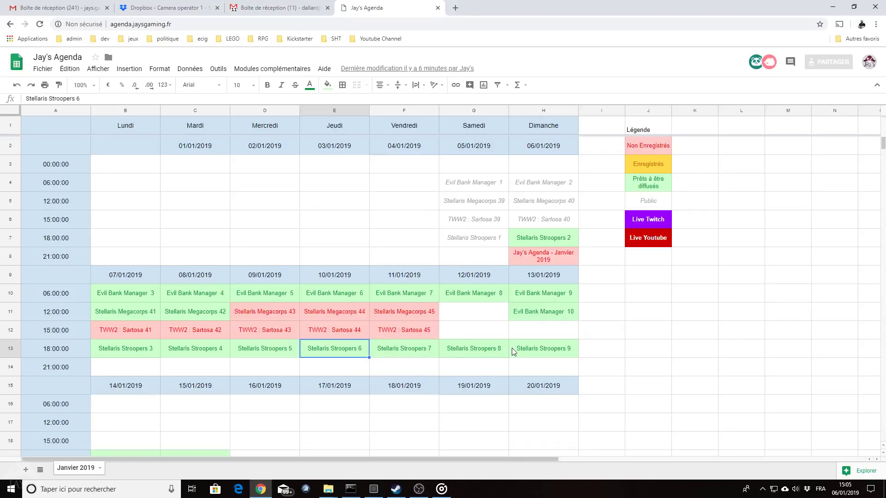
# Step: Select the TWW2 : Sartosa episodes 41 to 45 in the 15:00 row and look at the following week's schedule
pyautogui.click(246, 329)
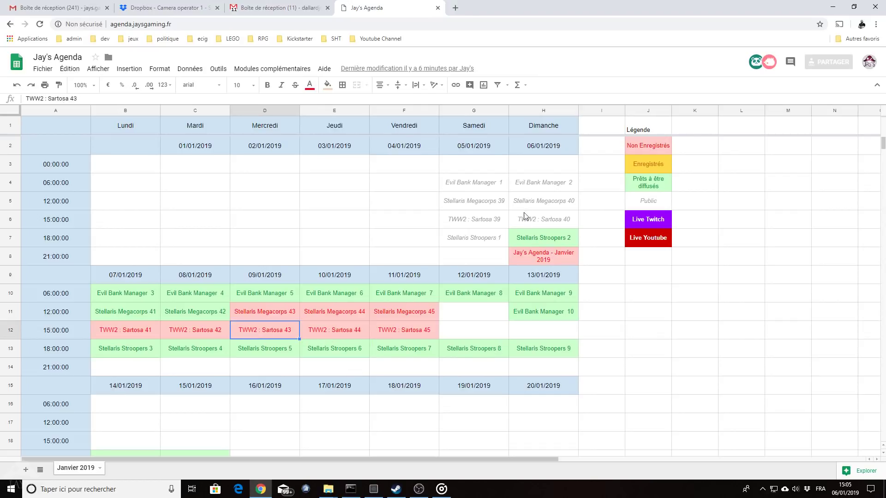
pyautogui.moveTo(126, 334); pyautogui.dragTo(419, 334)
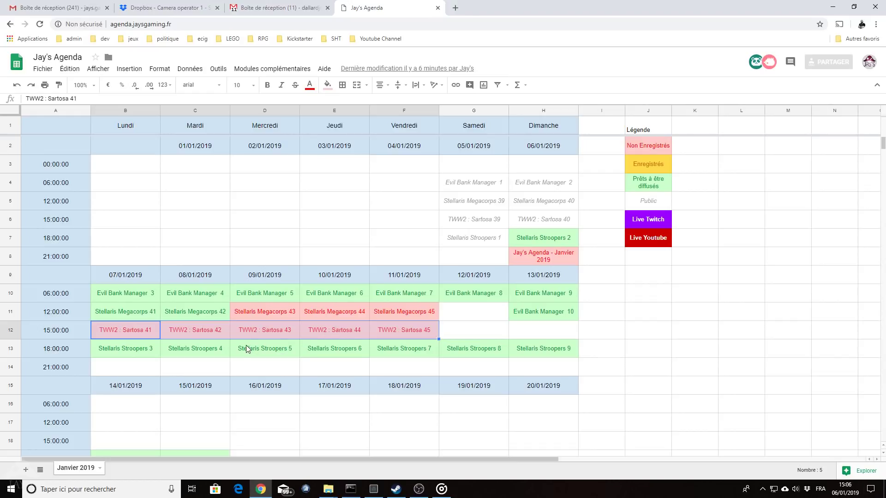
pyautogui.scroll(-2, 349, 316)
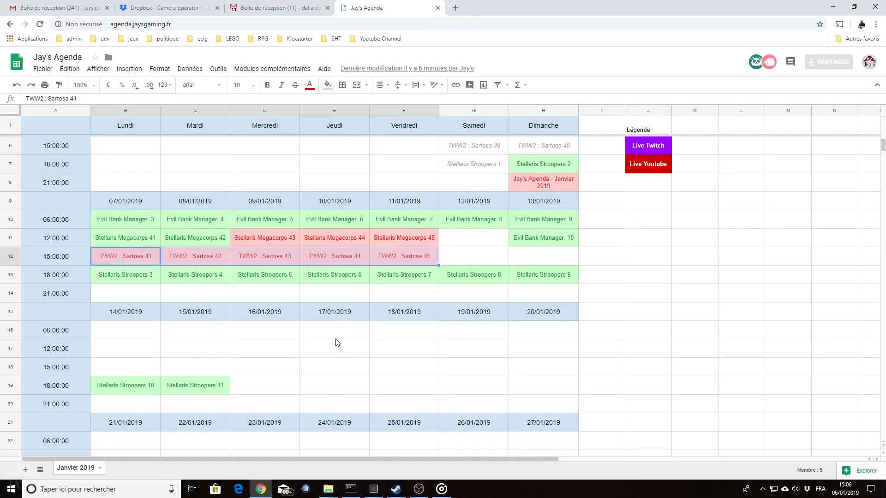
# Step: Review the TWW2 : Sartosa episodes in the 15:00 row from Monday 07/01/2019 to Friday 11/01/2019
pyautogui.scroll(2, 295, 345)
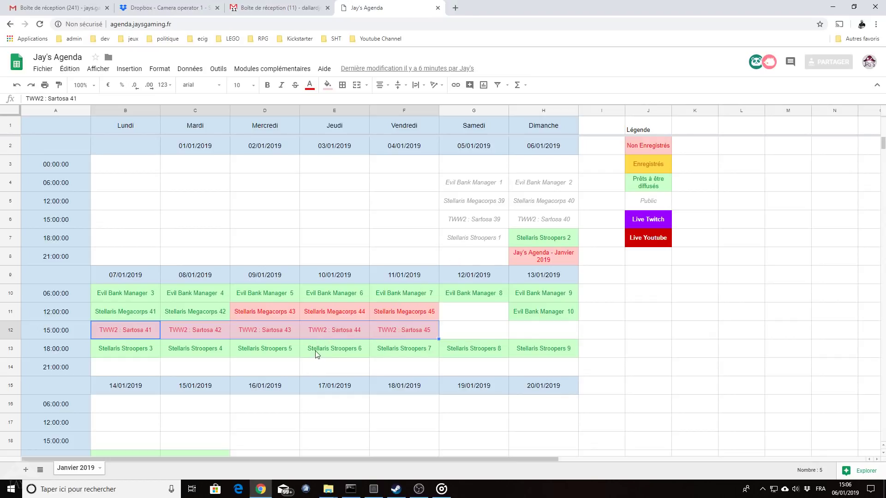
pyautogui.click(345, 328)
pyautogui.click(209, 337)
pyautogui.click(276, 337)
pyautogui.click(337, 337)
pyautogui.press('Right')
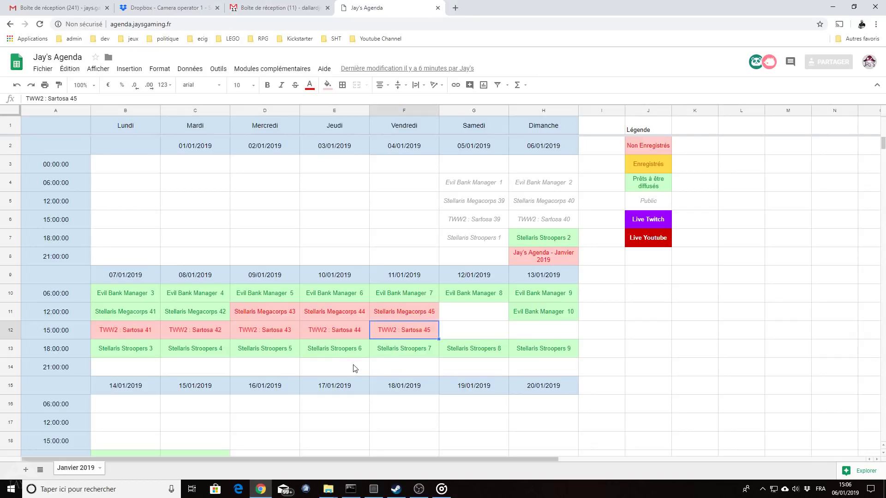
pyautogui.click(269, 330)
pyautogui.click(329, 331)
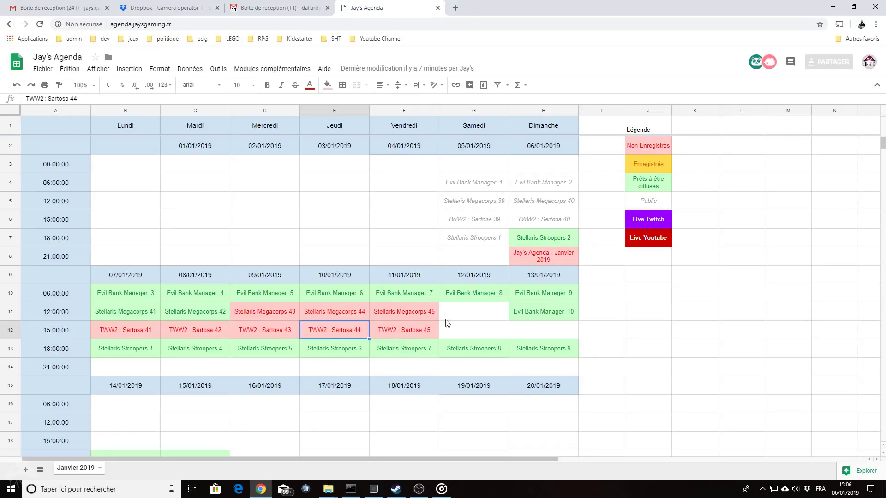
pyautogui.click(412, 330)
pyautogui.click(303, 332)
# Step: Look over the rest of January, then revisit TWW2 : Sartosa 44 and 45 on Thursday and Friday
pyautogui.scroll(-3, 388, 340)
pyautogui.scroll(-1, 378, 379)
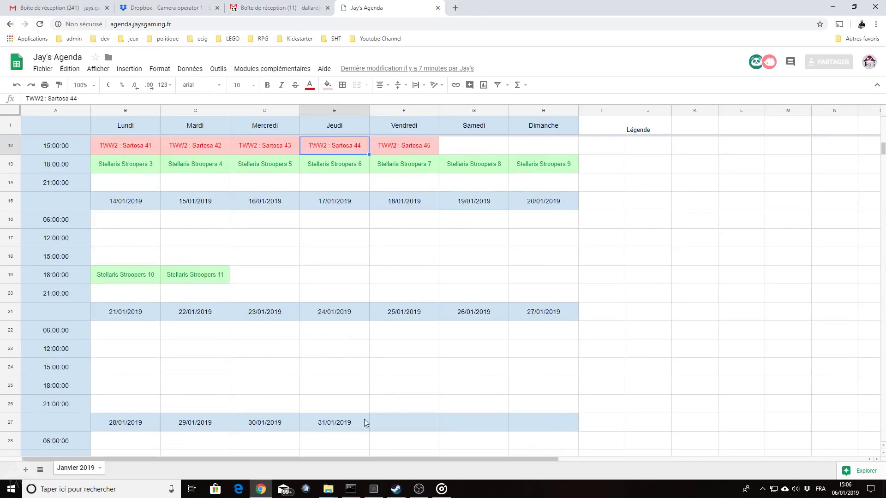
pyautogui.scroll(1, 397, 314)
pyautogui.scroll(3, 378, 350)
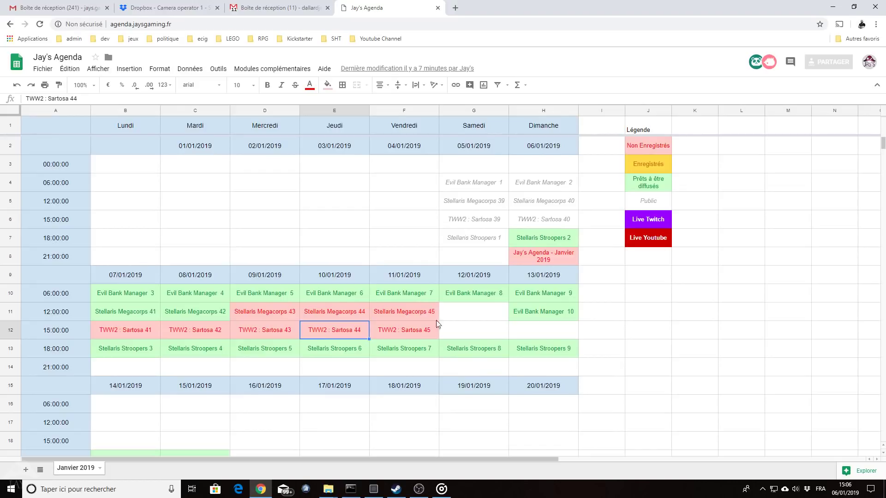
pyautogui.click(418, 332)
pyautogui.click(334, 330)
pyautogui.click(433, 327)
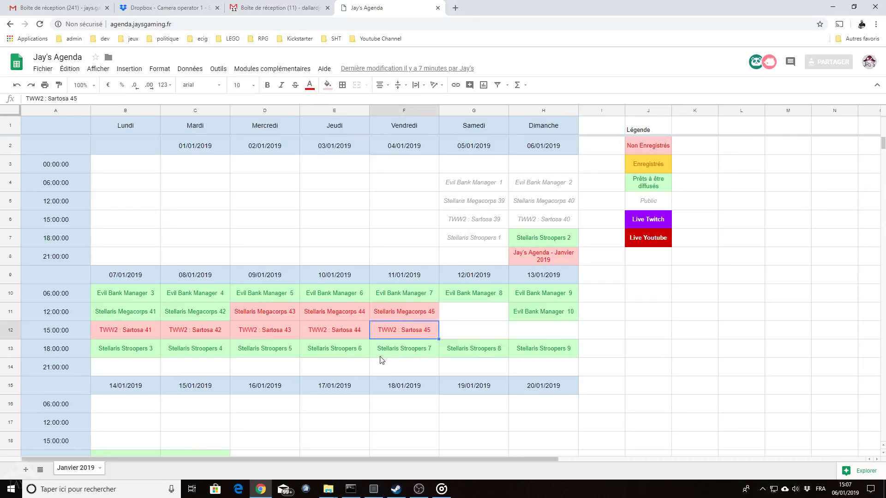
pyautogui.click(338, 337)
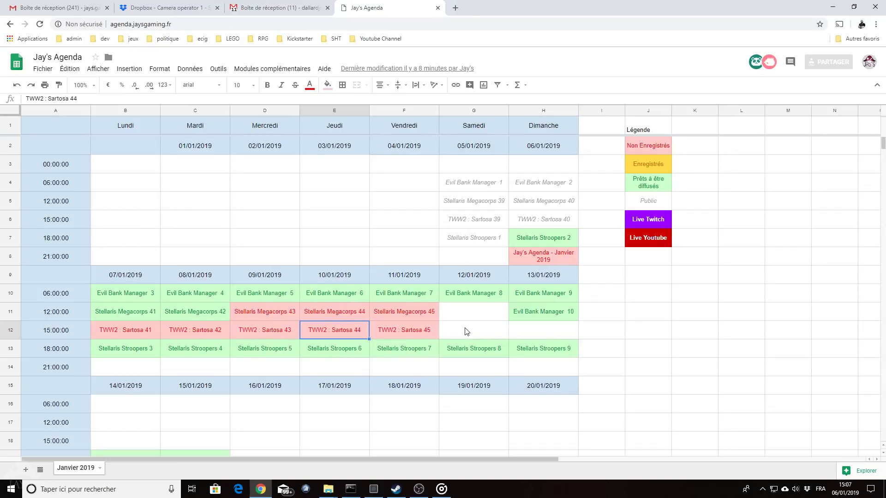
# Step: Copy the Live Youtube legend entry into the 21:00 slot of Wednesday 09/01/2019
pyautogui.scroll(-1, 306, 350)
pyautogui.scroll(1, 345, 350)
pyautogui.click(349, 370)
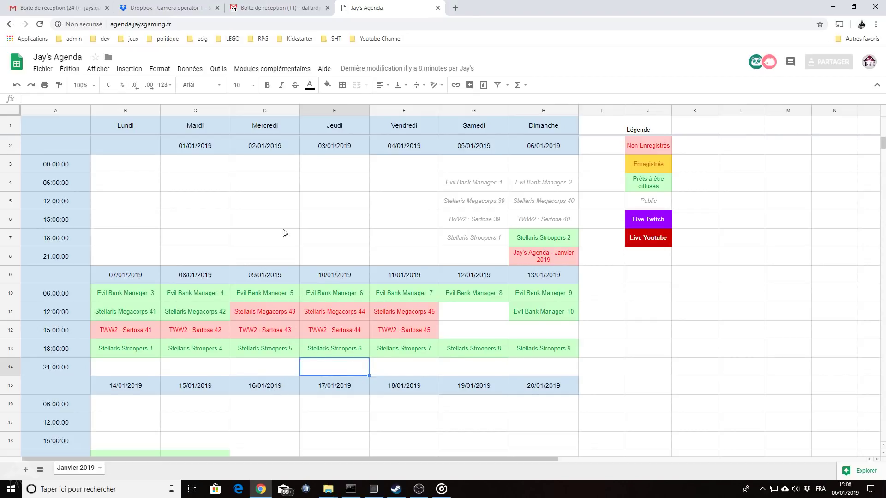
pyautogui.click(271, 371)
pyautogui.scroll(-3, 270, 351)
pyautogui.scroll(3, 270, 352)
pyautogui.click(641, 239)
pyautogui.hotkey('ctrl', 'c')
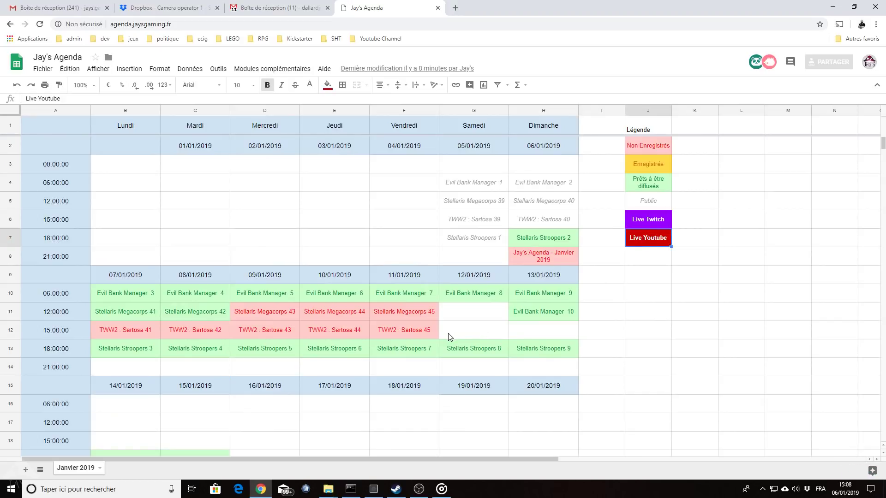
pyautogui.click(274, 355)
pyautogui.click(280, 371)
pyautogui.hotkey('ctrl', 'v')
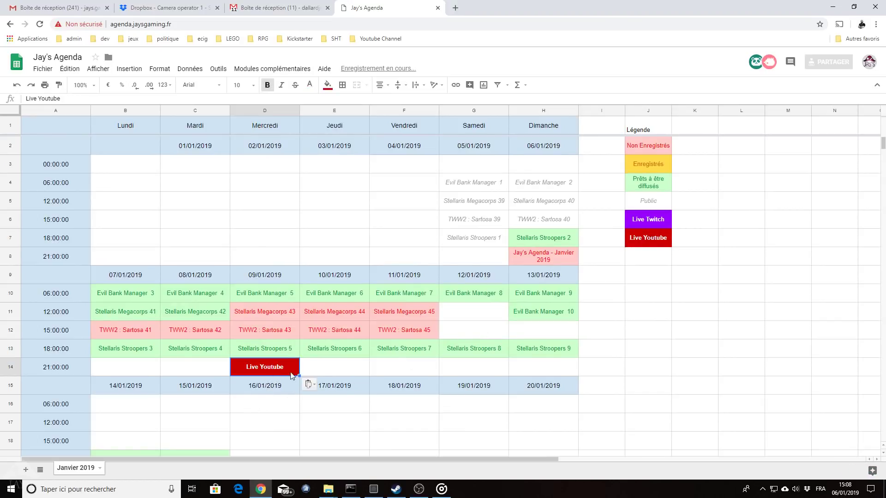
# Step: Look at the Live Youtube slot on 09/01/2019 and the weeks through 31/01/2019
pyautogui.click(323, 371)
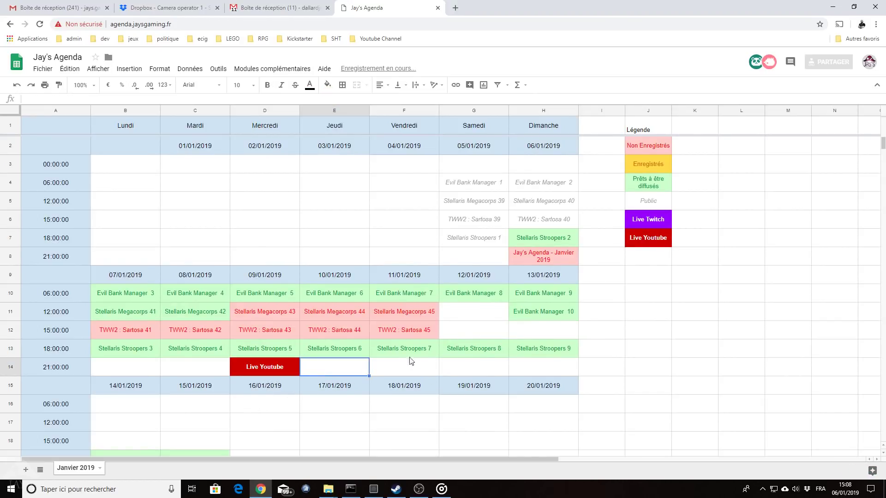
pyautogui.click(270, 363)
pyautogui.scroll(-5, 367, 341)
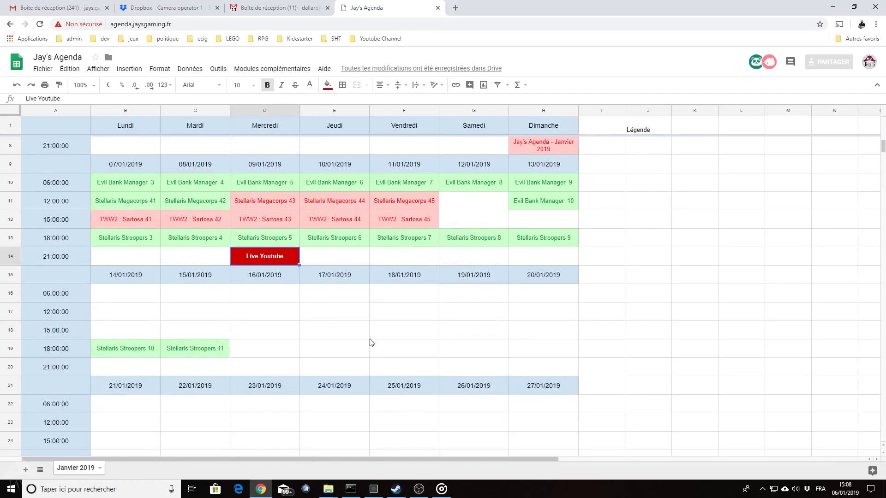
pyautogui.scroll(-2, 342, 368)
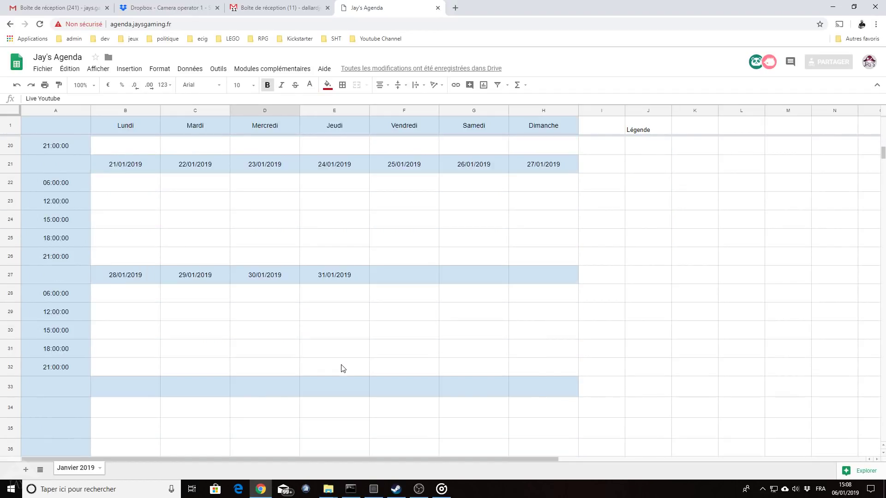
pyautogui.scroll(7, 342, 368)
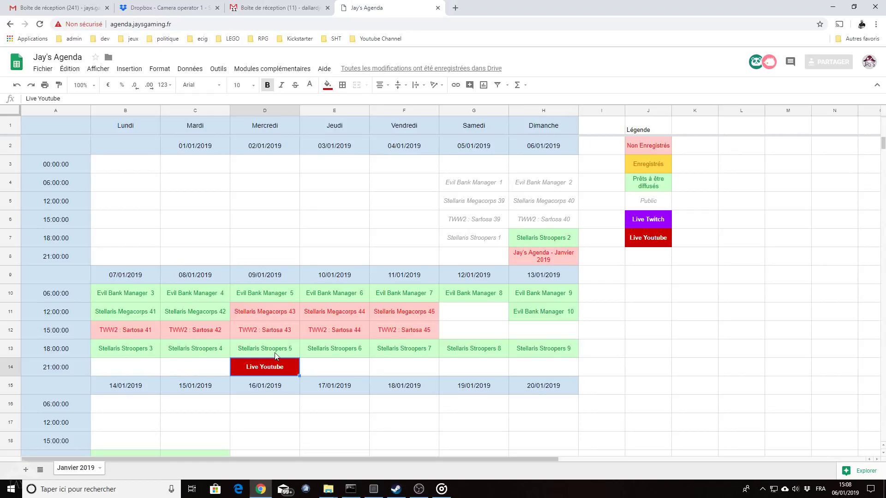
# Step: Go through the Wednesday 09/01/2019 entries from Live Youtube up to Evil Bank Manager 5, ending back on Live Youtube
pyautogui.press('Up')
pyautogui.press('Up')
pyautogui.press('Up')
pyautogui.press('Up')
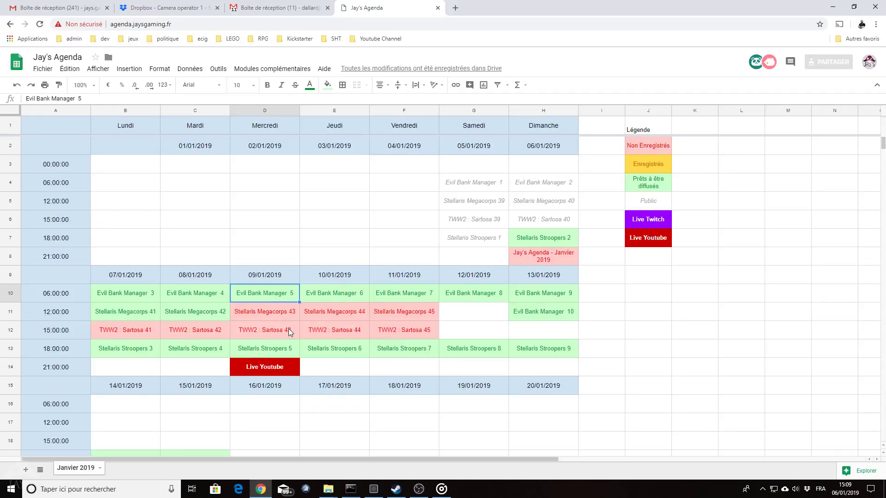
pyautogui.click(278, 372)
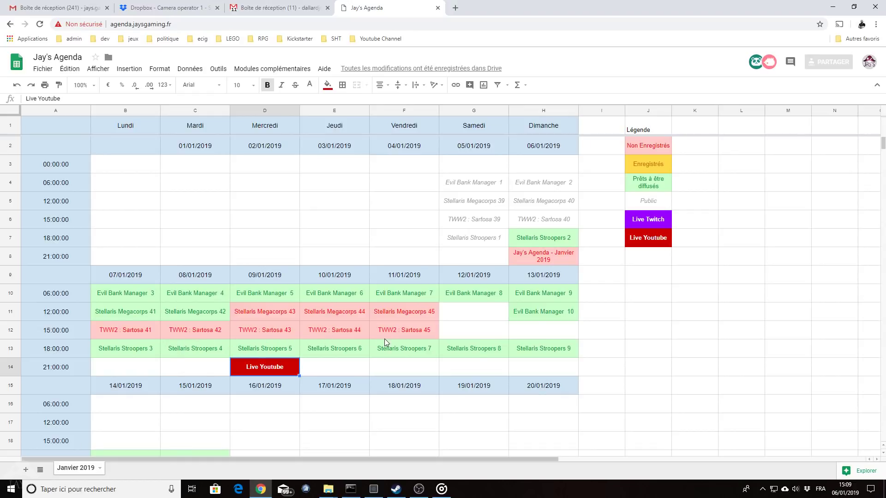
# Step: Check Evil Bank Manager 9 on 13/01/2019 and select the 06:00 slots from 14/01/2019 to 20/01/2019
pyautogui.scroll(-2, 356, 338)
pyautogui.click(247, 298)
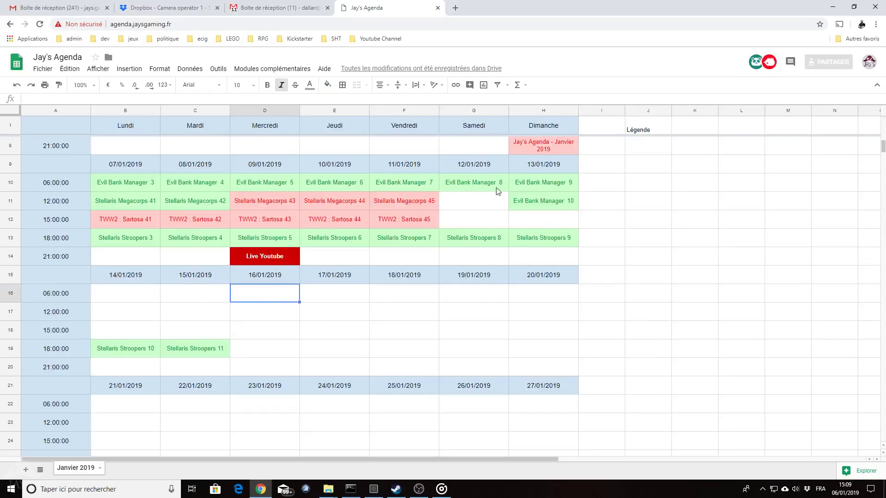
pyautogui.click(514, 187)
pyautogui.moveTo(125, 298); pyautogui.dragTo(512, 299)
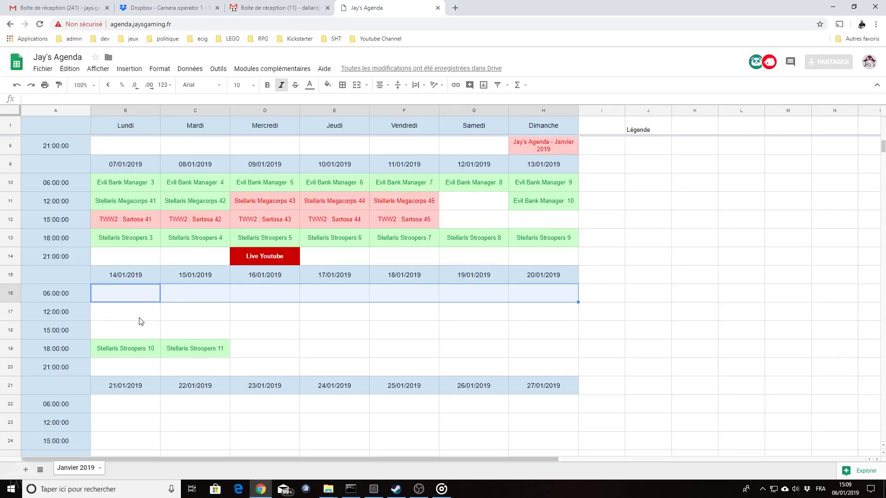
pyautogui.scroll(2, 394, 318)
pyautogui.scroll(1, 506, 251)
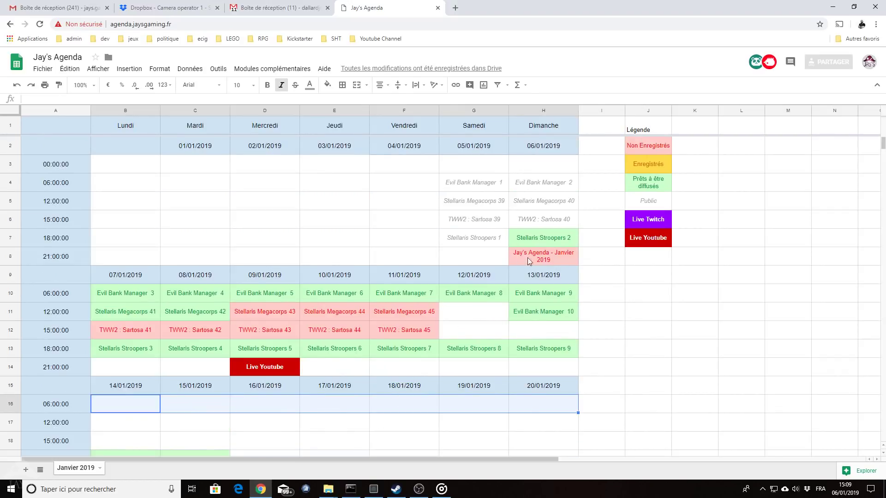
# Step: Examine the 12:00 and 15:00 weekend slots of 12/01/2019 and 13/01/2019, then TWW2 : Sartosa 44 on Thursday
pyautogui.click(480, 314)
pyautogui.click(529, 337)
pyautogui.click(468, 341)
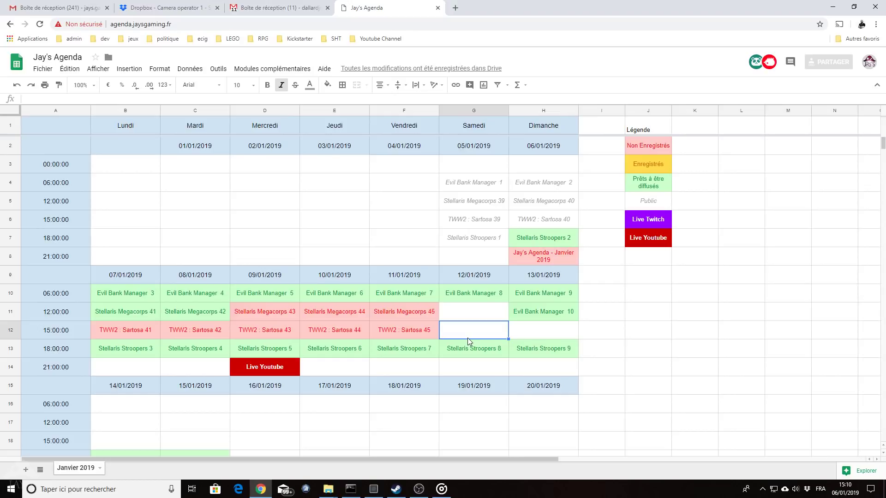
pyautogui.click(329, 335)
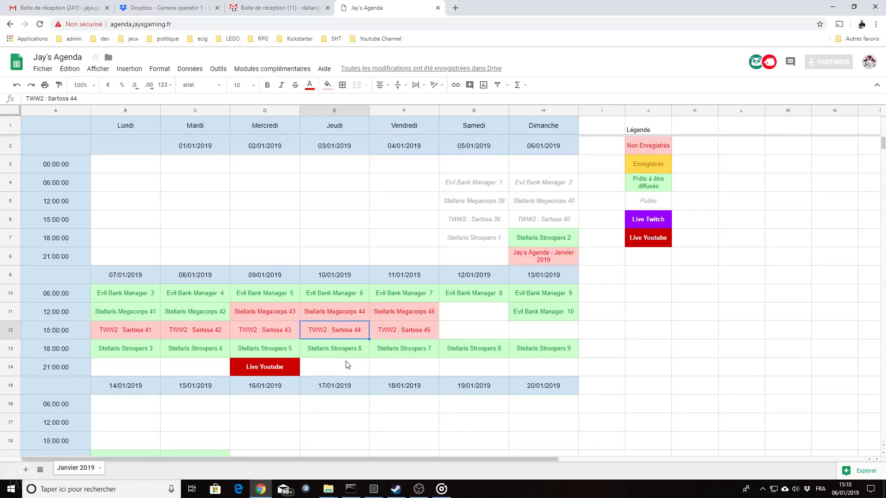
# Step: Highlight the 06:00 to 18:00 schedule for 07/01/2019 to 13/01/2019 and inspect Stellaris Megacorps 44 and TWW2 : Sartosa 43
pyautogui.moveTo(138, 295); pyautogui.dragTo(553, 348)
pyautogui.press('Right')
pyautogui.press('Right')
pyautogui.press('Right')
pyautogui.press('Down')
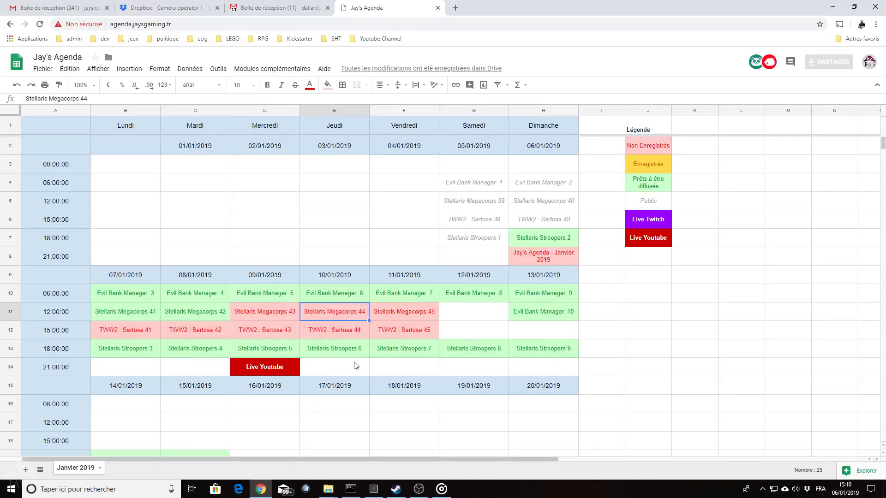
pyautogui.scroll(-2, 338, 360)
pyautogui.scroll(2, 342, 359)
pyautogui.click(279, 334)
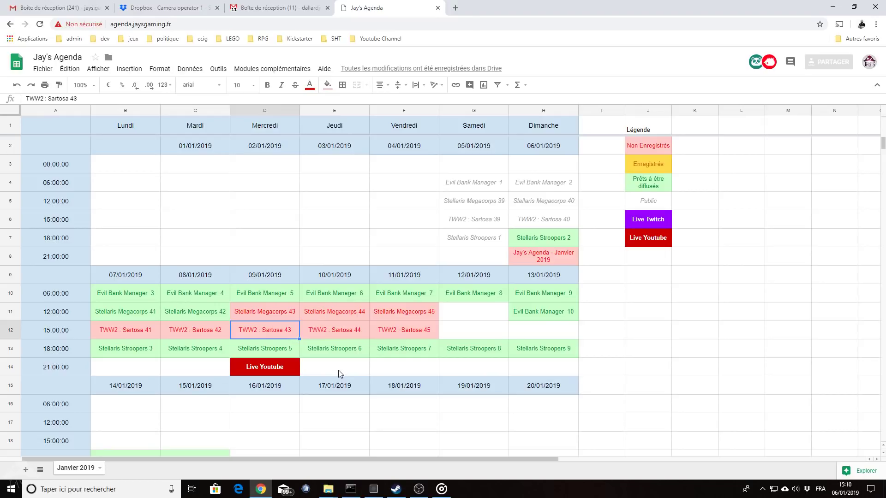
# Step: Select the Wednesday Live Youtube entry and look through the following weeks of the month
pyautogui.click(270, 366)
pyautogui.scroll(-2, 327, 366)
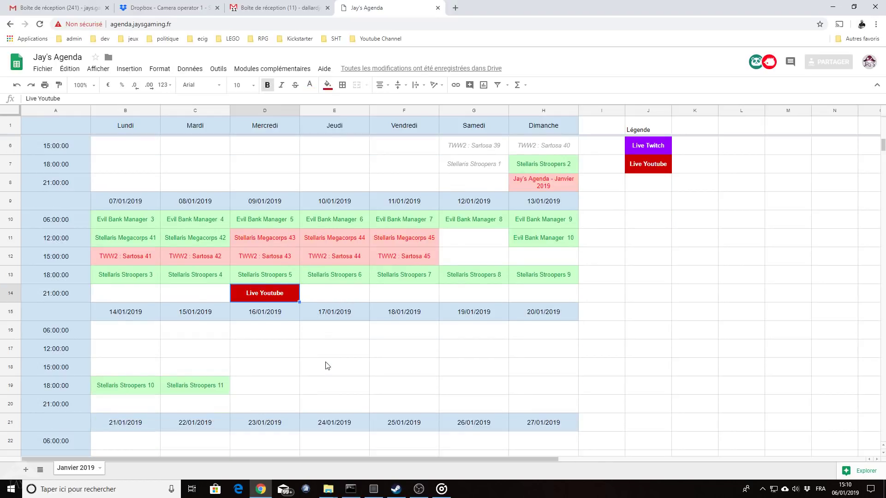
pyautogui.scroll(-3, 328, 366)
pyautogui.scroll(5, 327, 365)
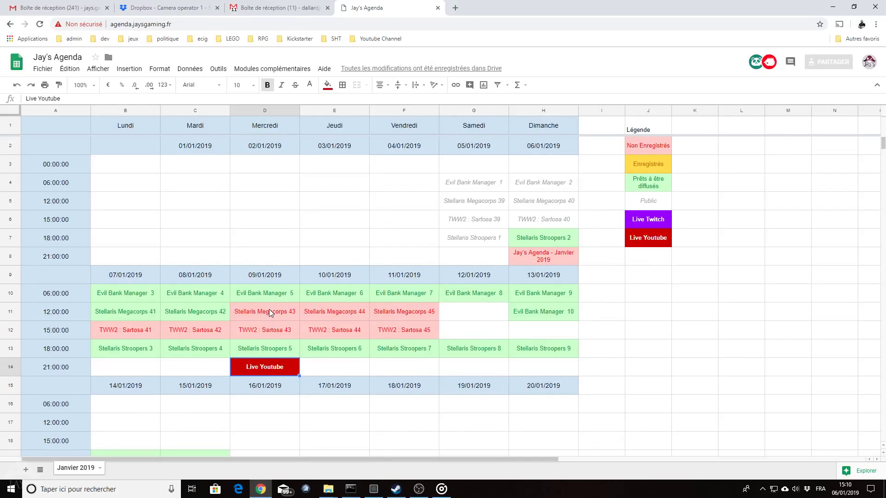
# Step: Highlight the Wednesday to Friday Stellaris Megacorps and TWW2 : Sartosa episodes 43 to 45 and check them against the following week
pyautogui.moveTo(268, 314); pyautogui.dragTo(414, 326)
pyautogui.click(401, 331)
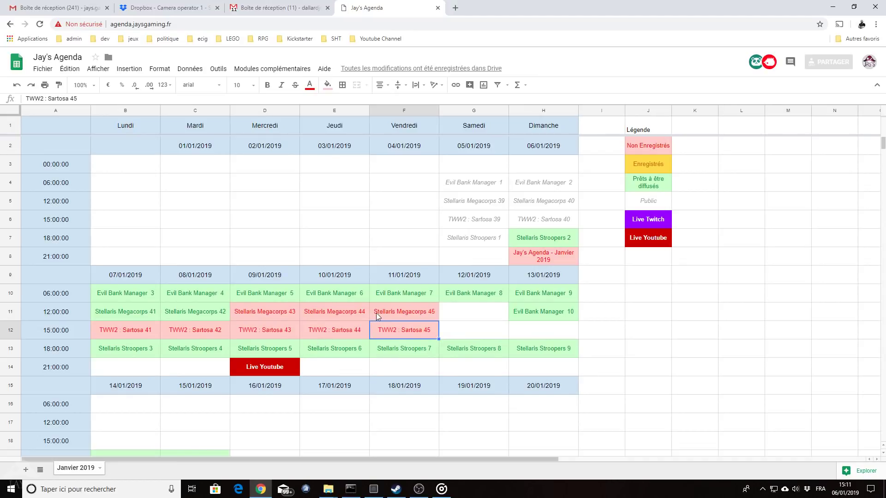
pyautogui.scroll(-3, 328, 312)
pyautogui.scroll(2, 353, 333)
pyautogui.scroll(1, 351, 335)
pyautogui.click(281, 330)
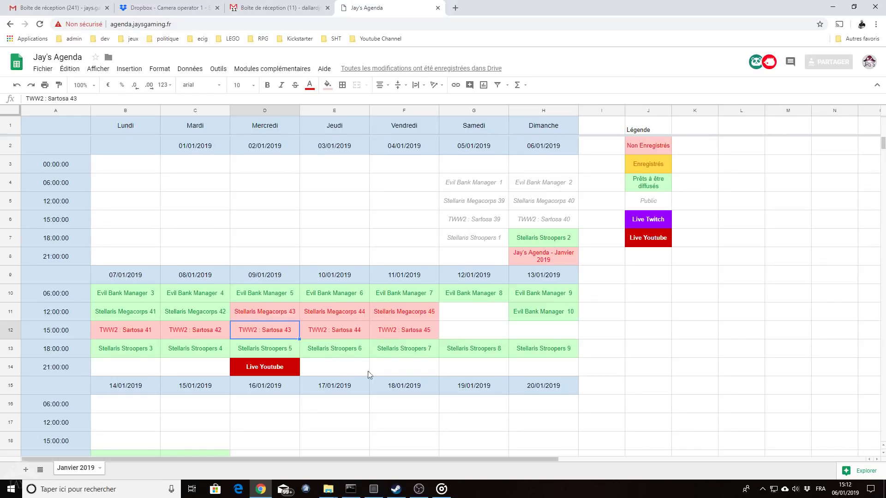
# Step: Look over the schedule from the week of 14/01/2019 onward and return to the start of the month
pyautogui.scroll(-4, 351, 360)
pyautogui.scroll(1, 344, 359)
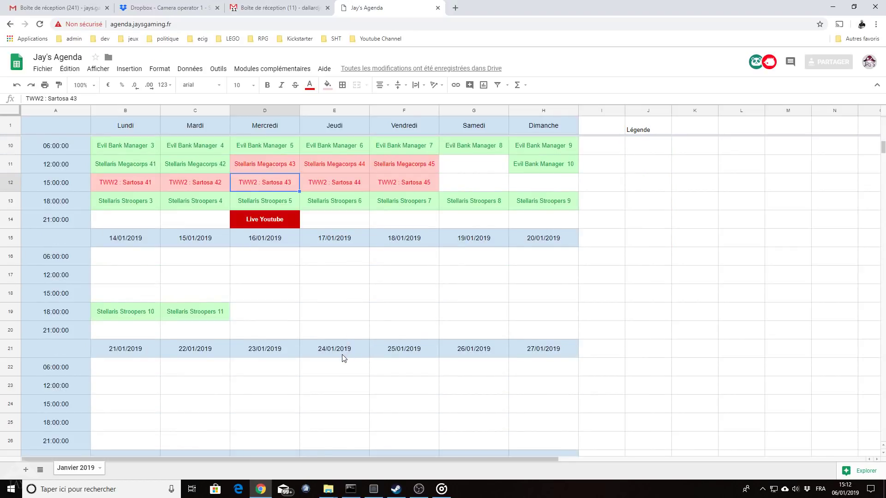
pyautogui.scroll(-2, 344, 359)
pyautogui.scroll(5, 344, 359)
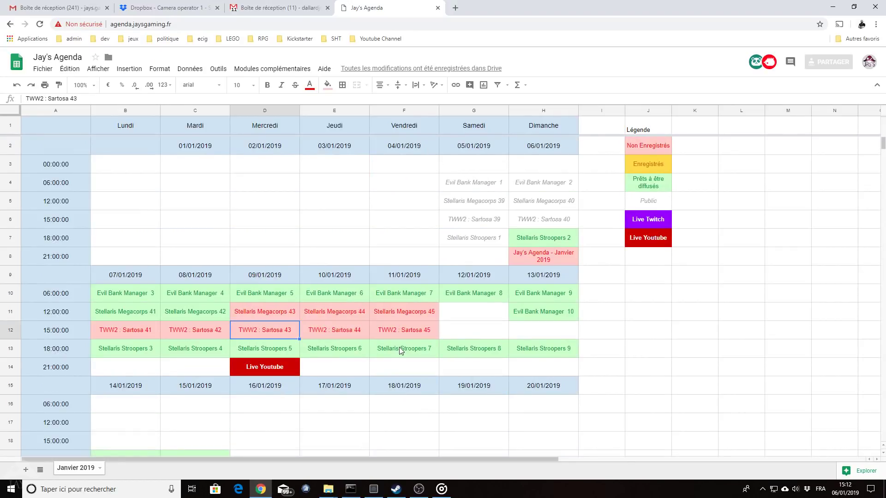